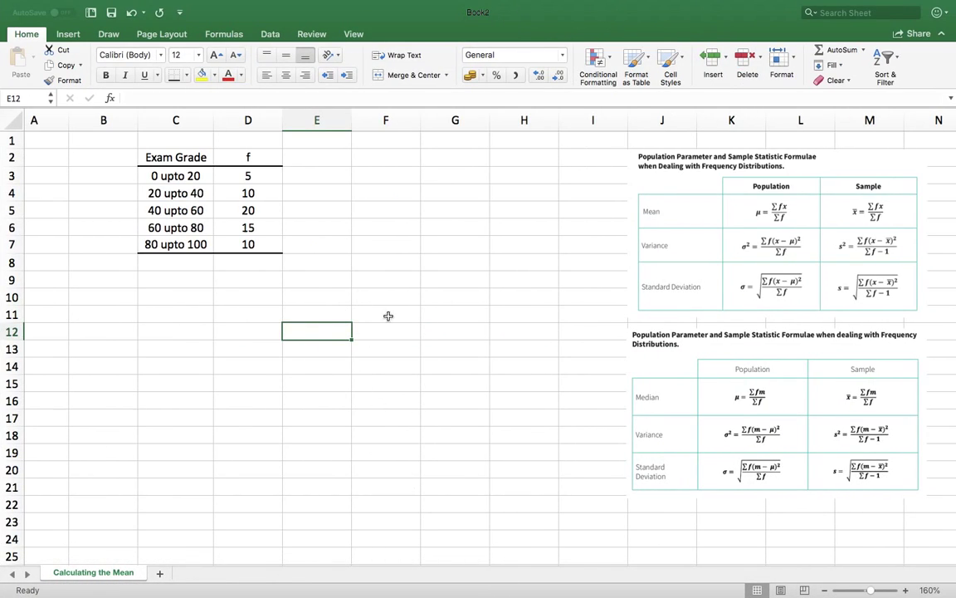
Step: Start a Total label in C8, directly under the last grade band
click(332, 287)
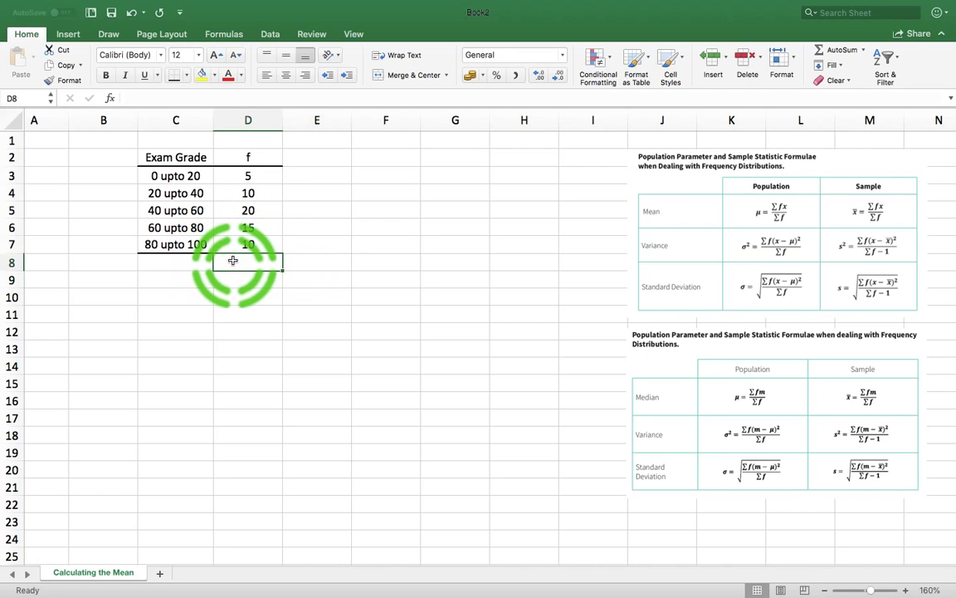
Step: Commit the Total label and enter =SUM(D3:D7) in D8, giving 60
key(Return)
click(189, 263)
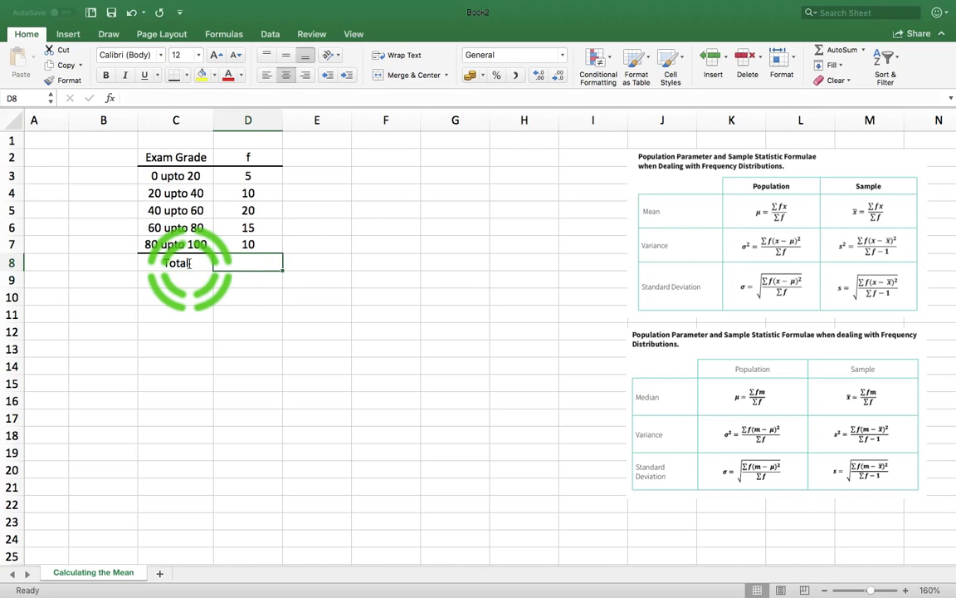
text(=sum()
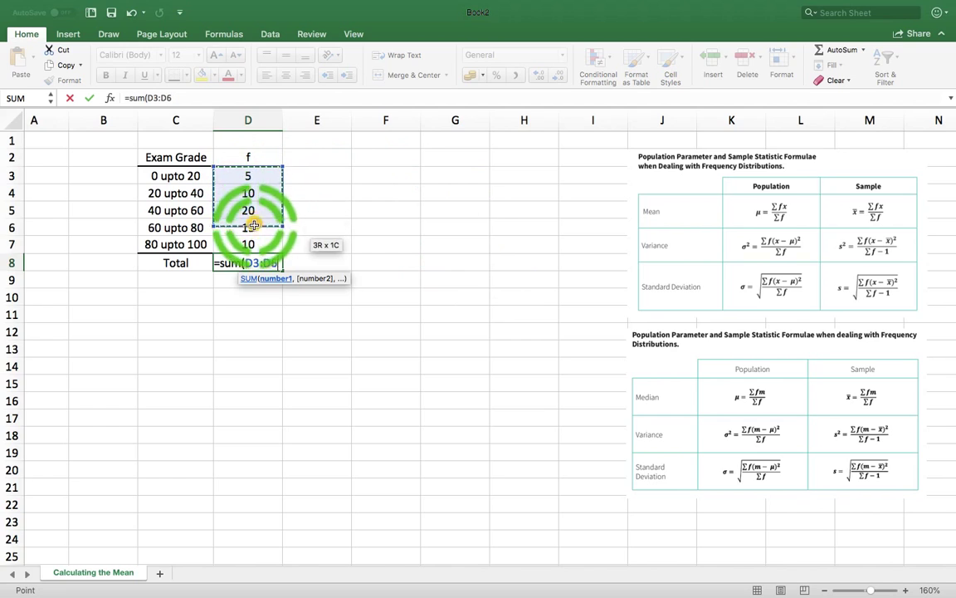
key(Return)
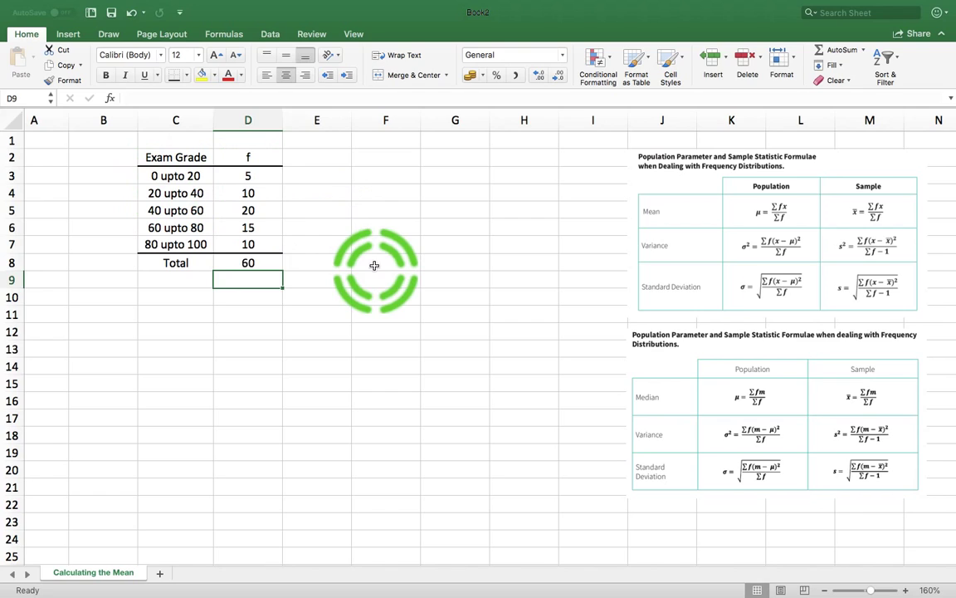
click(243, 191)
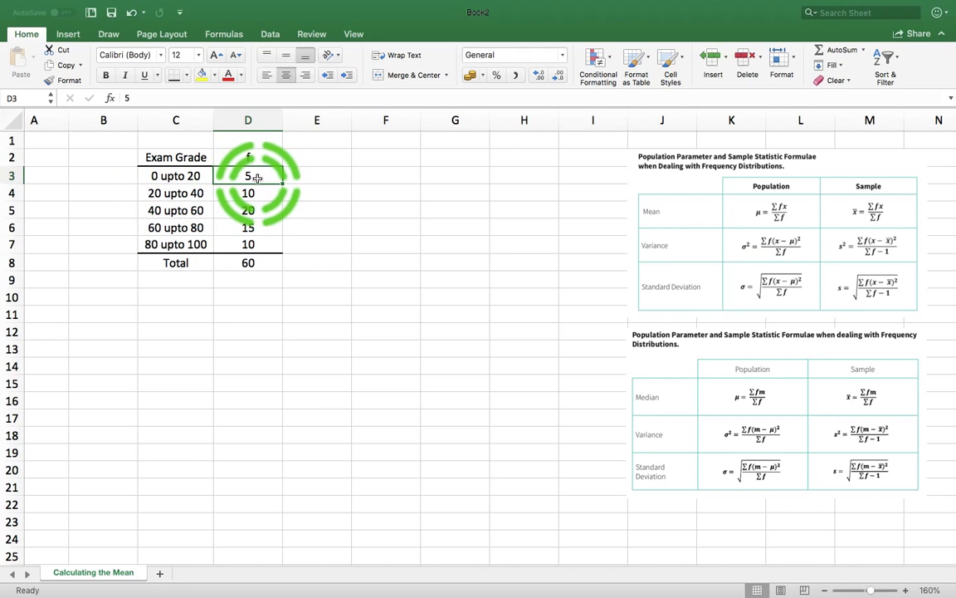
Step: Add a new header in E2 and center the contents of columns E through H
click(321, 156)
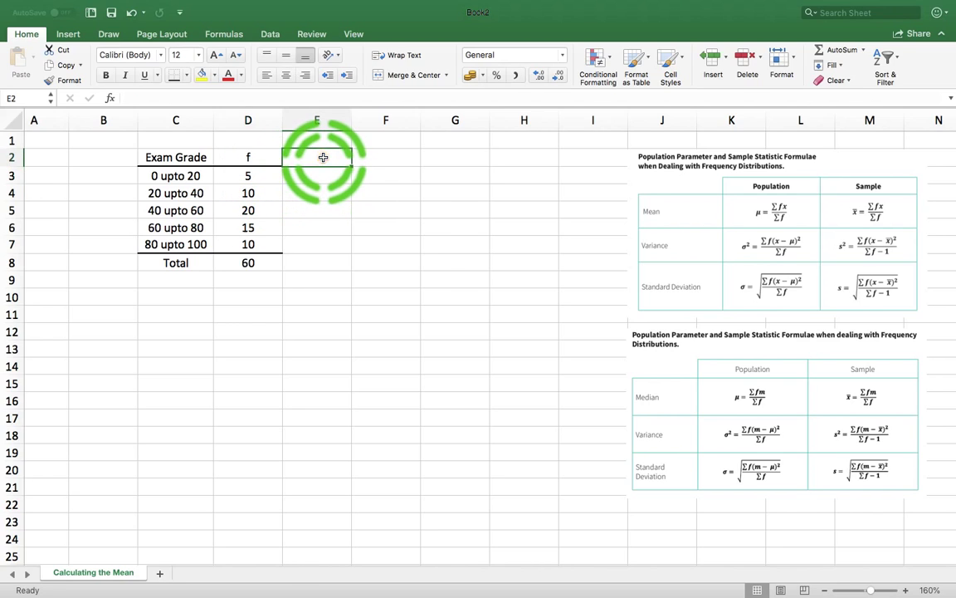
text(x)
key(Return)
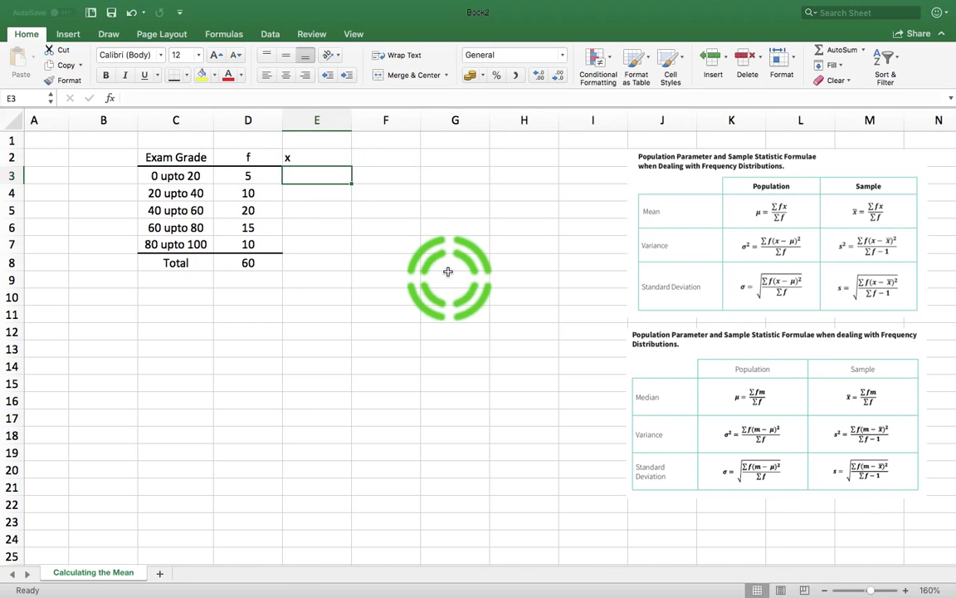
click(316, 121)
drag(316, 122, 498, 120)
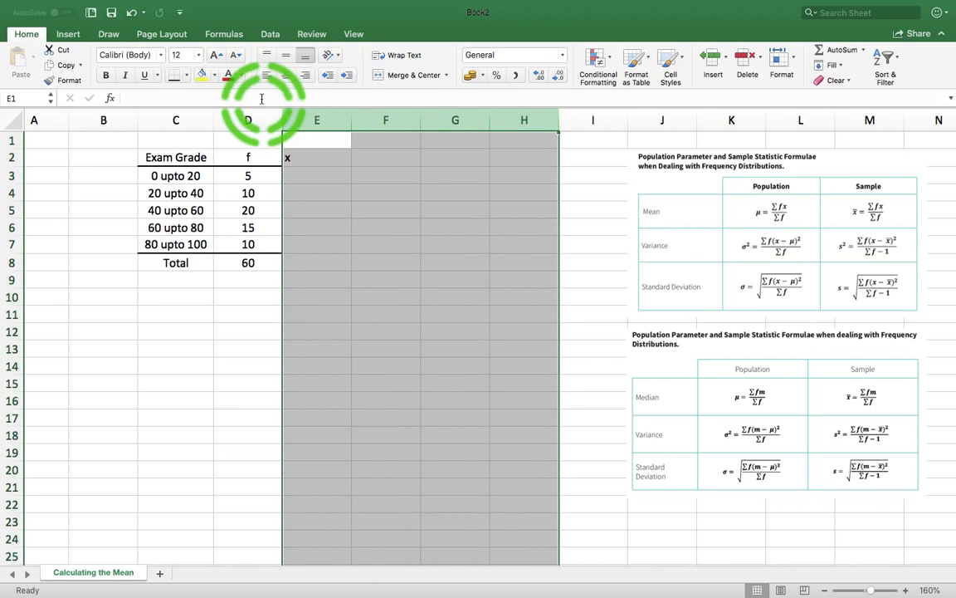
click(285, 78)
Step: Rename the E2 header to m and enter midpoints 10, 30, 50, 70, 90 in E3:E7
click(316, 159)
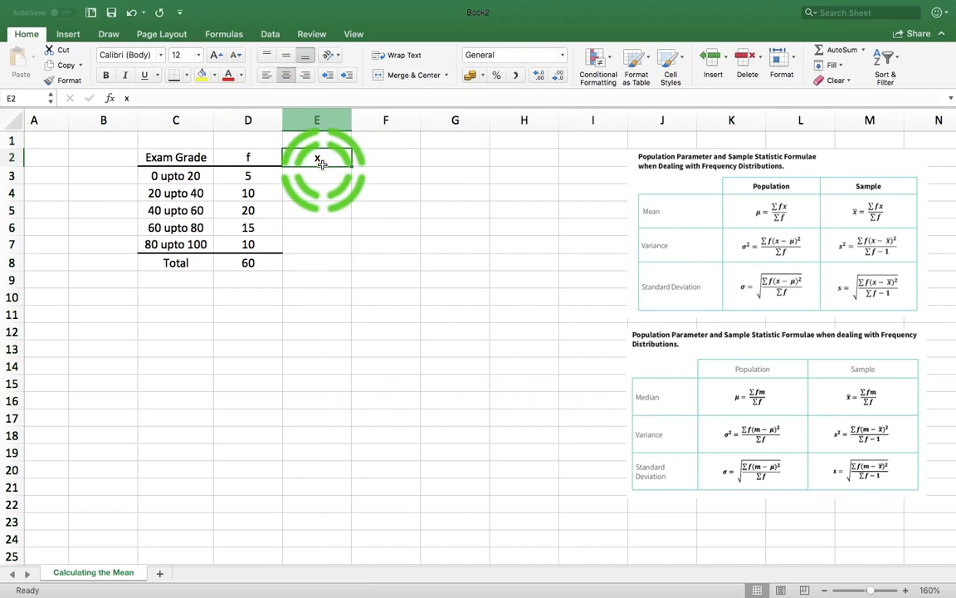
key(Return)
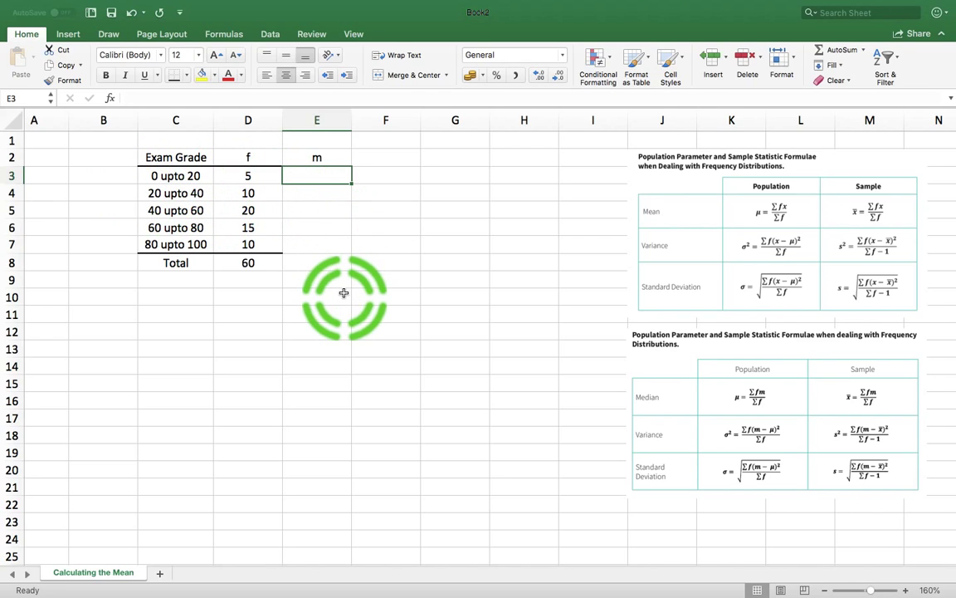
key(Return)
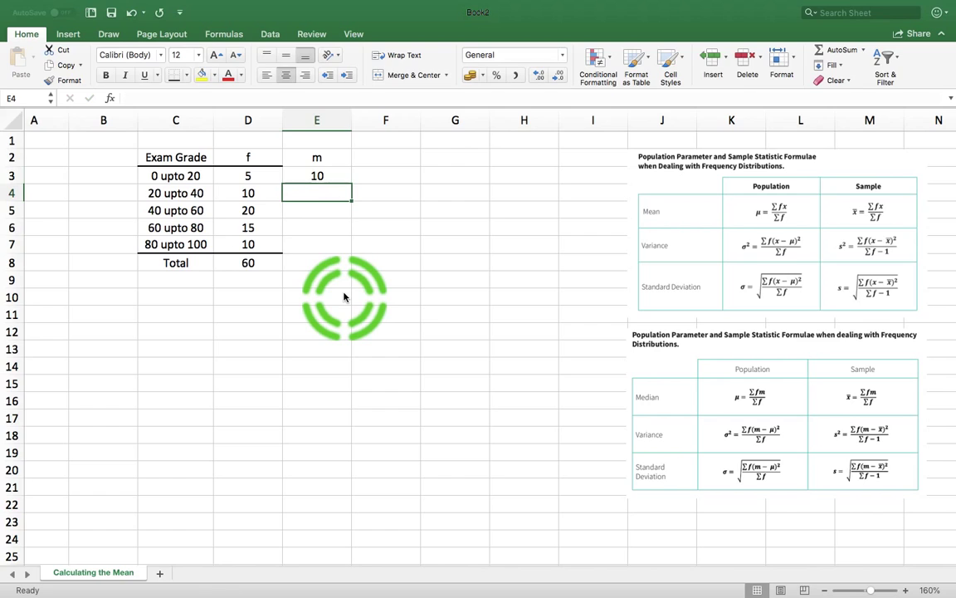
key(Return)
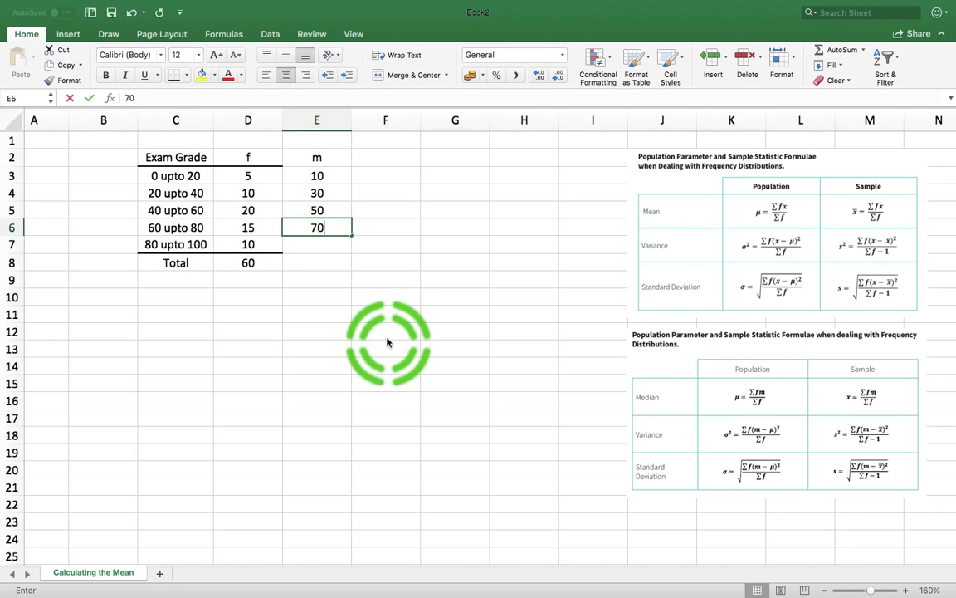
key(Return)
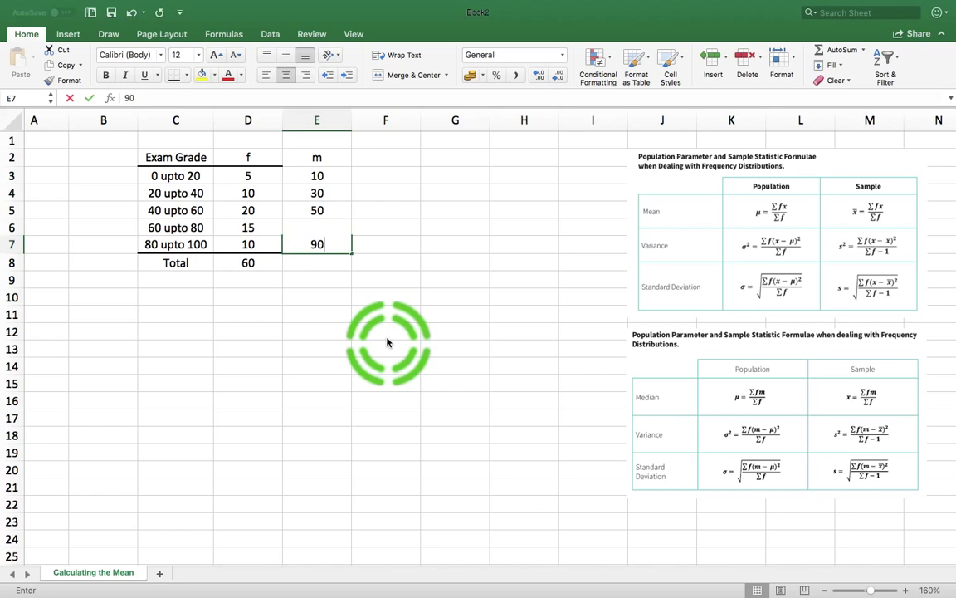
text(90)
key(Return)
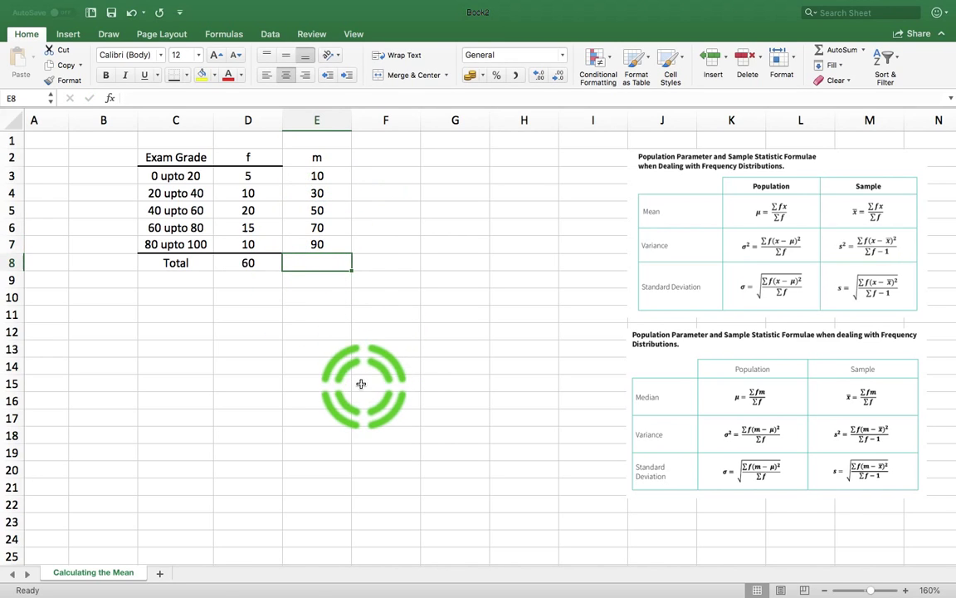
click(361, 383)
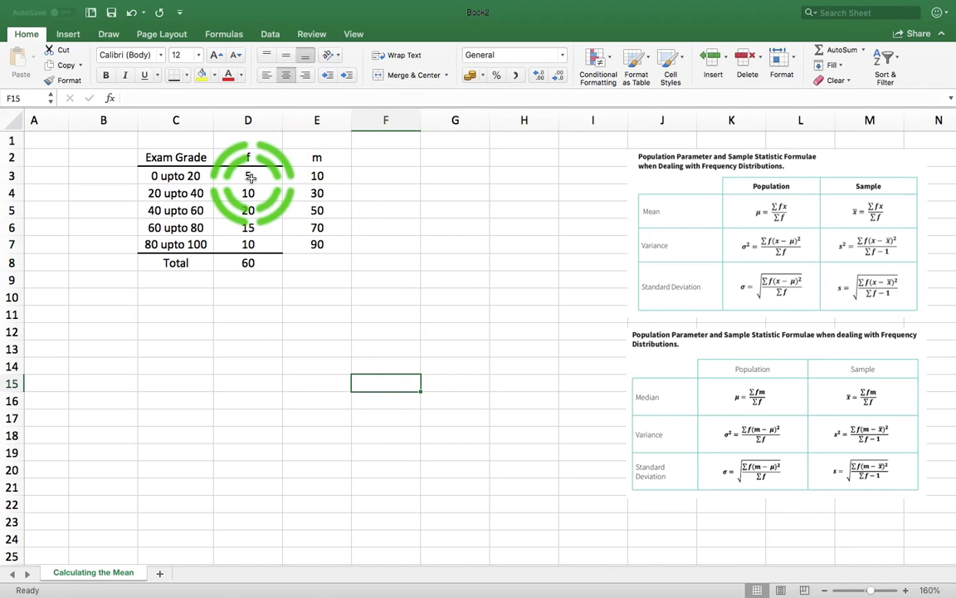
Step: Review each grade band's frequency and midpoint values in the table
click(317, 178)
click(251, 196)
click(317, 196)
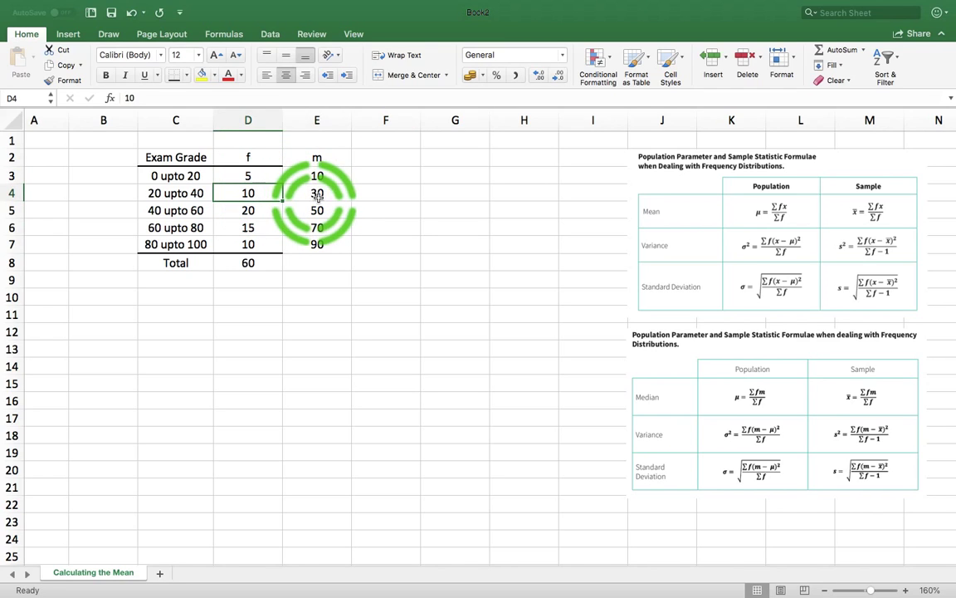
click(258, 212)
click(310, 212)
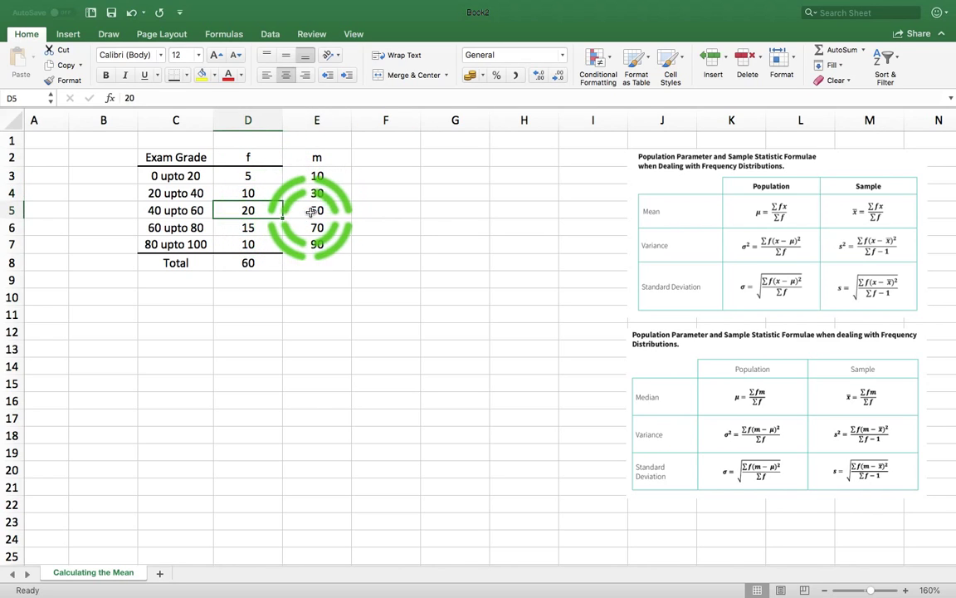
click(247, 230)
click(315, 229)
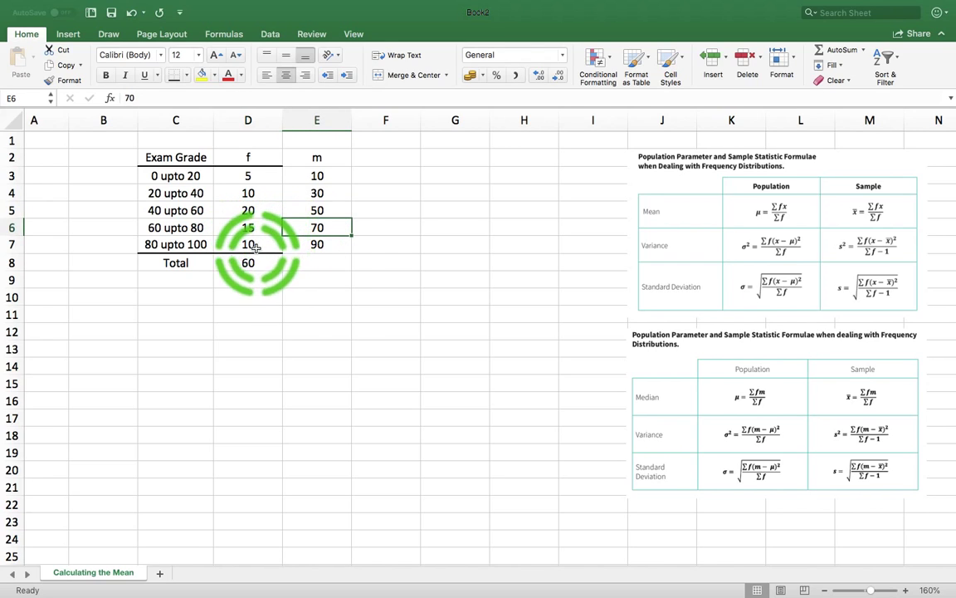
Step: Apply bottom borders under E2:H2 and E7:H7 to extend the table's rules
click(319, 154)
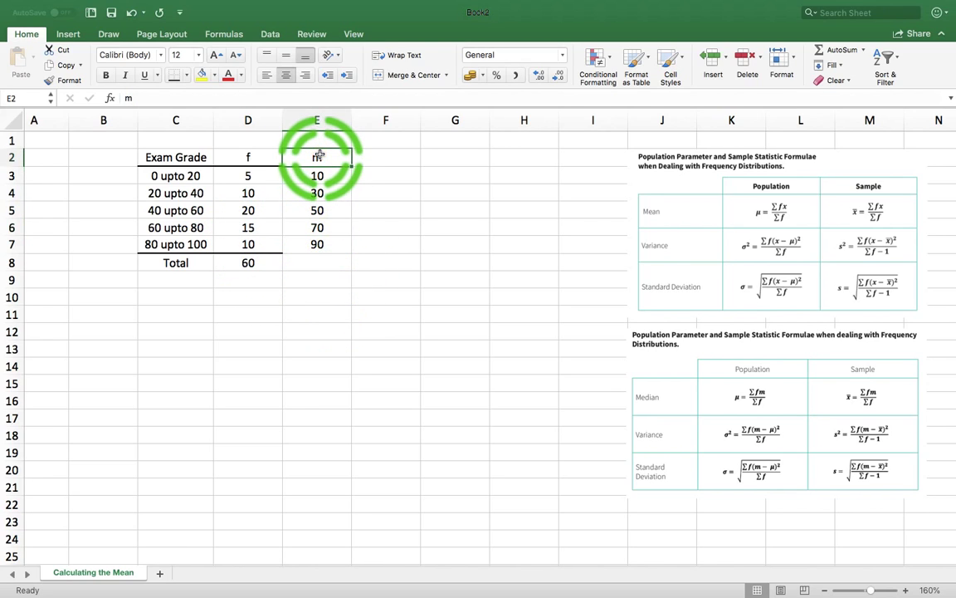
drag(319, 155, 498, 155)
click(208, 116)
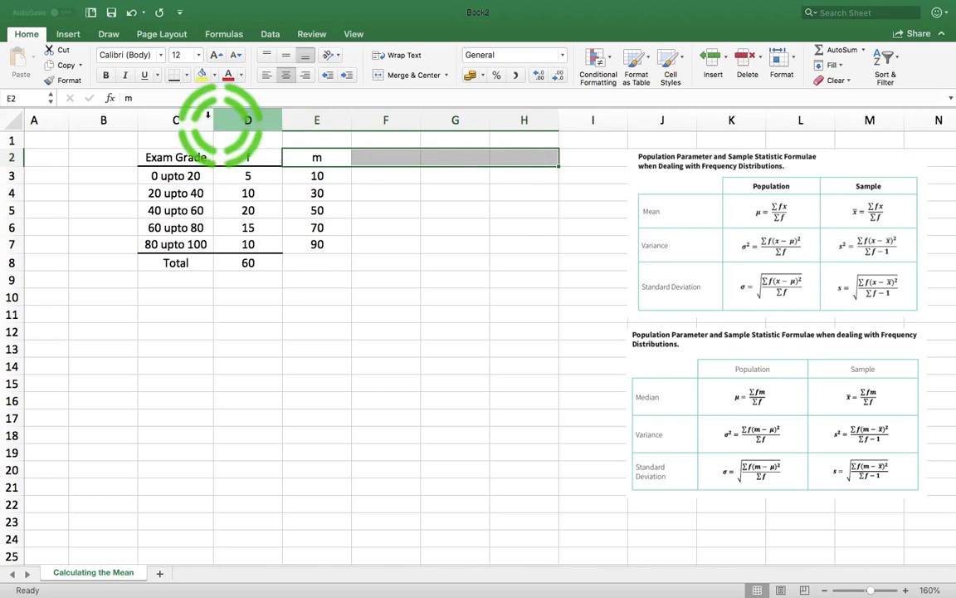
click(174, 74)
click(305, 244)
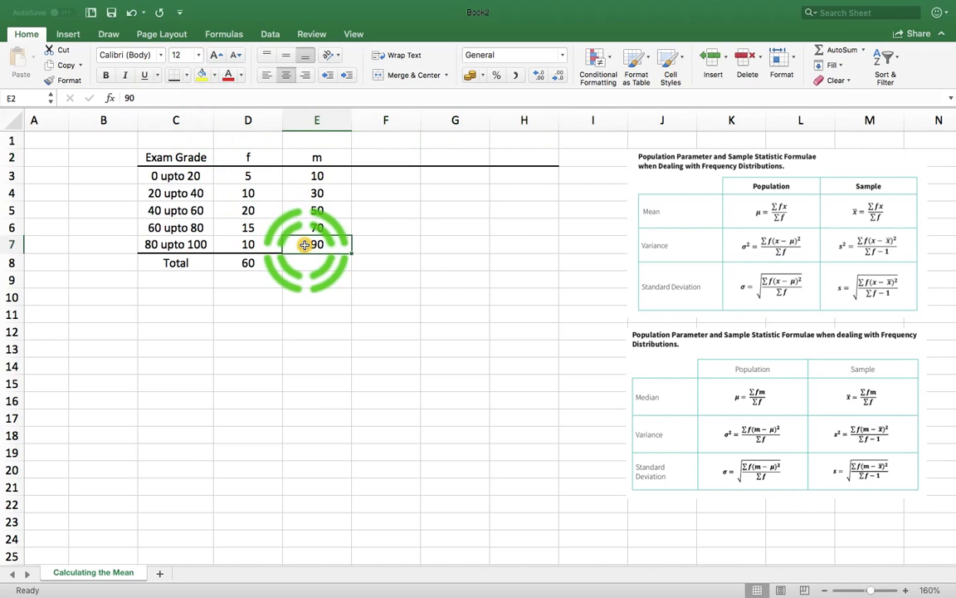
drag(305, 244, 520, 243)
click(176, 74)
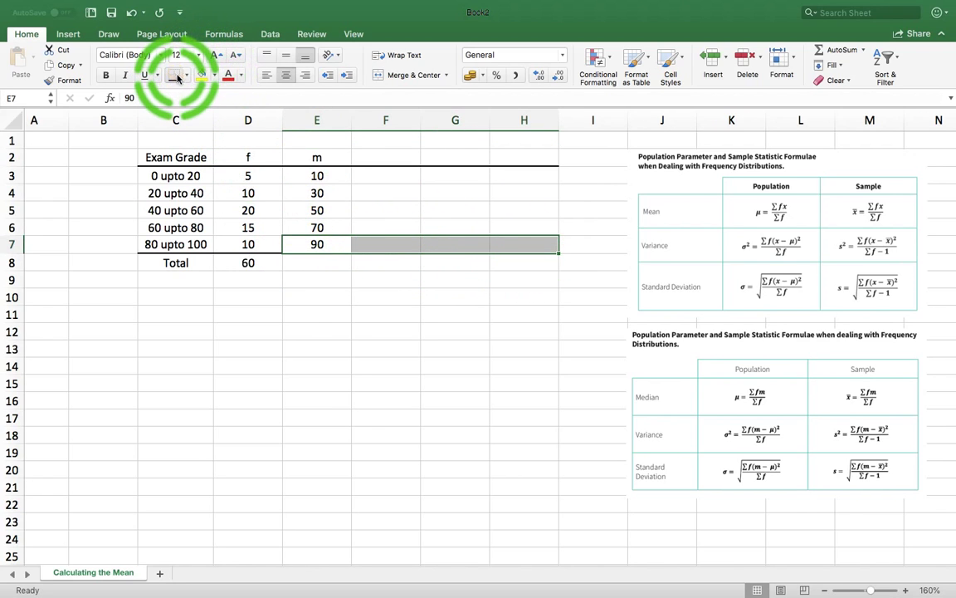
click(360, 381)
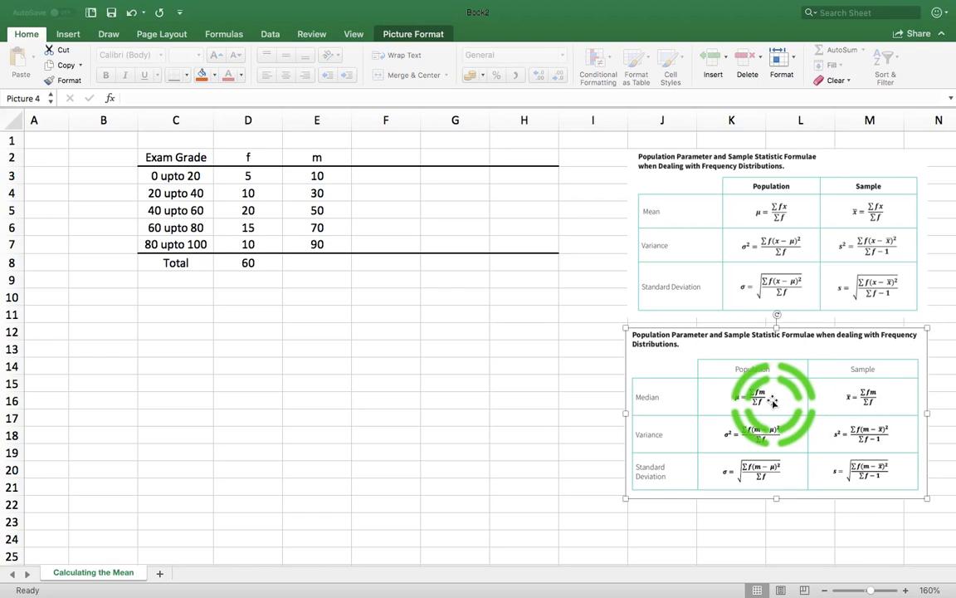
scroll(772, 401, up, 6)
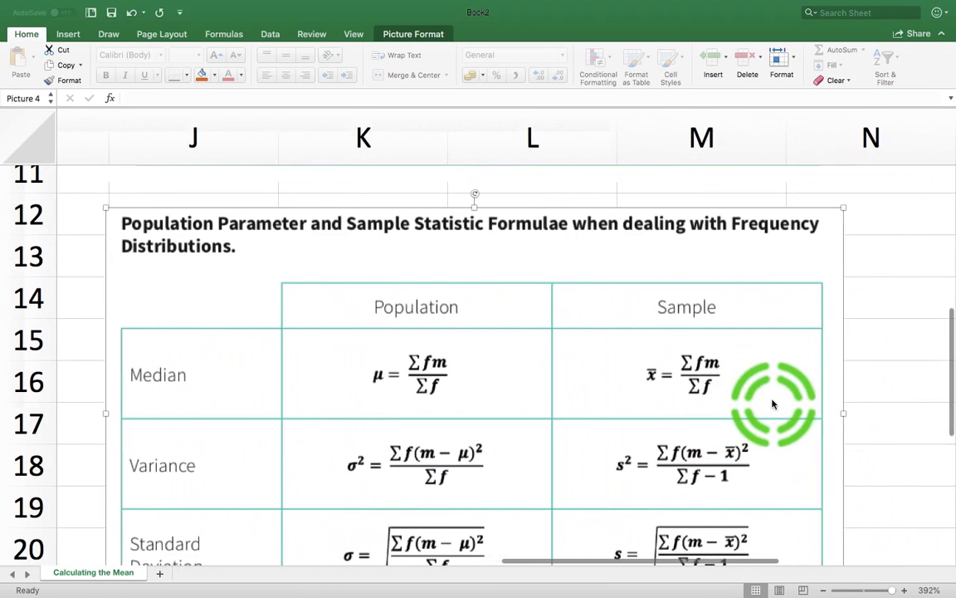
scroll(773, 386, down, 1)
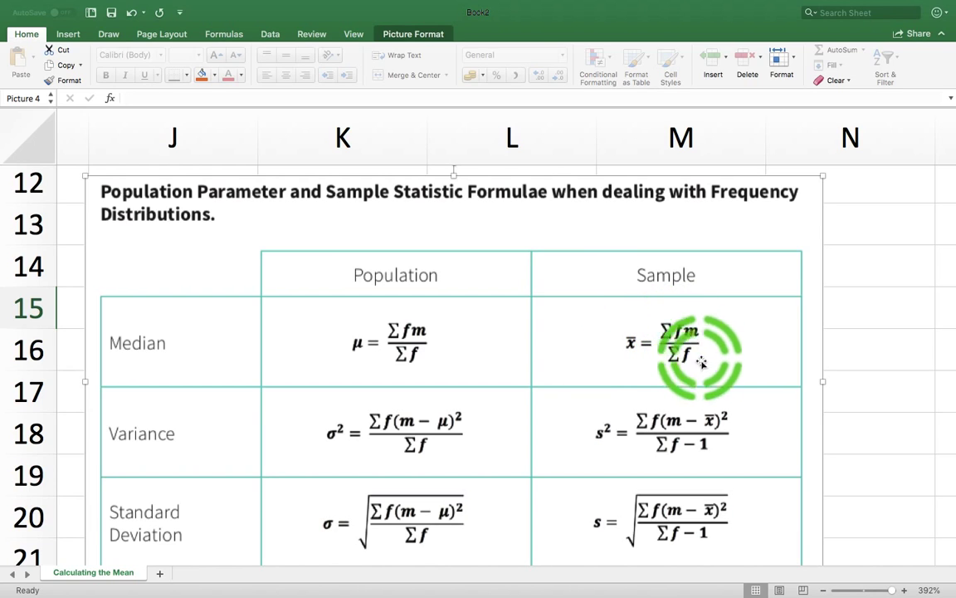
scroll(638, 376, down, 5)
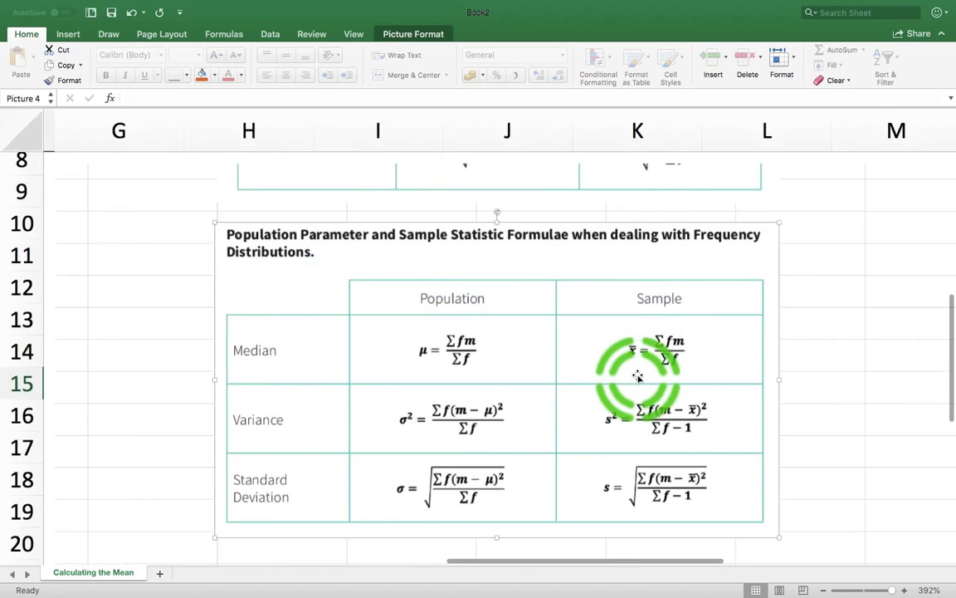
scroll(637, 376, down, 5)
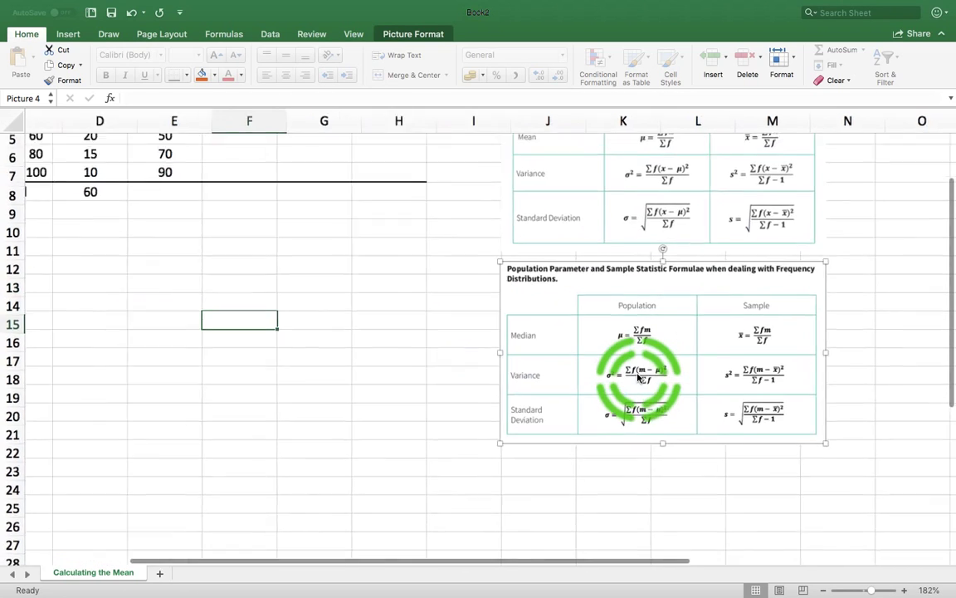
scroll(245, 262, up, 2)
scroll(245, 264, left, 2)
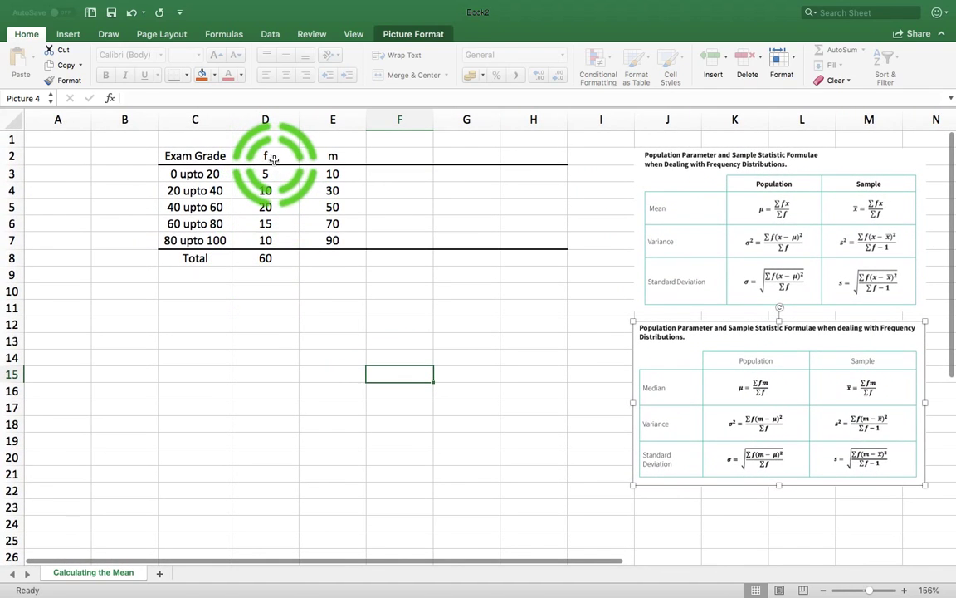
Step: Add an fm header in F2 and fill =D3*E3 down through F7
click(265, 258)
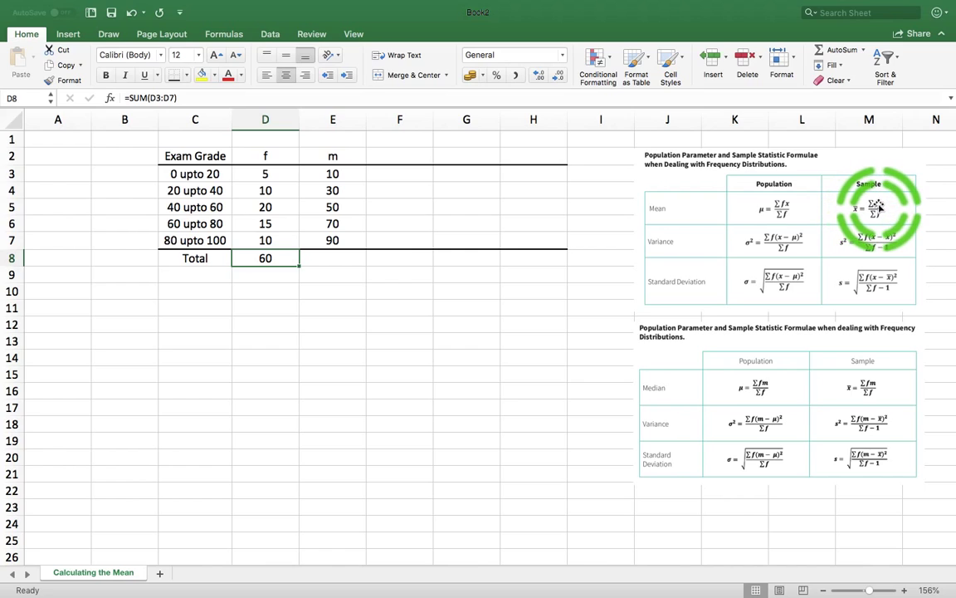
click(406, 156)
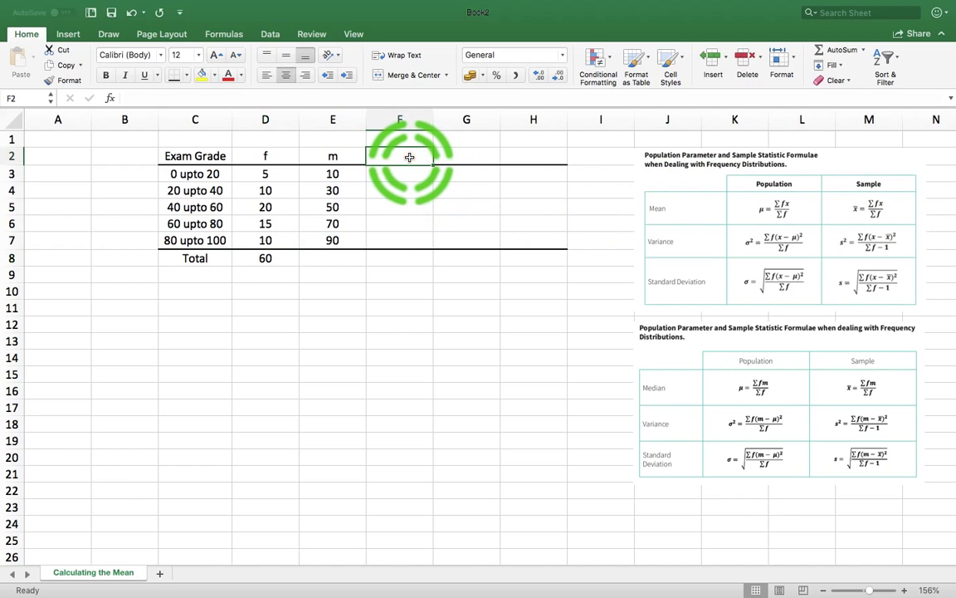
text(f)
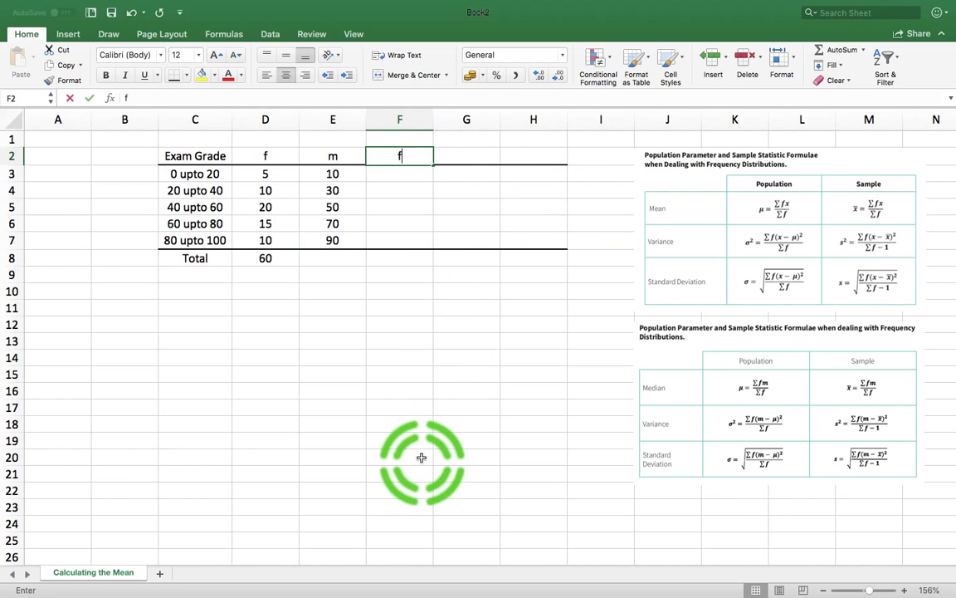
text(m)
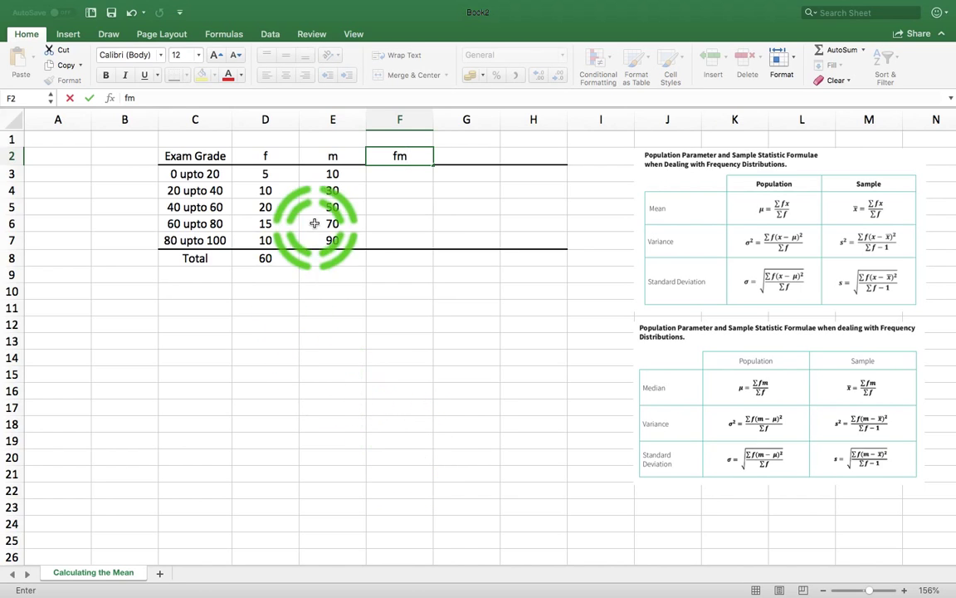
click(380, 172)
text(=D3)
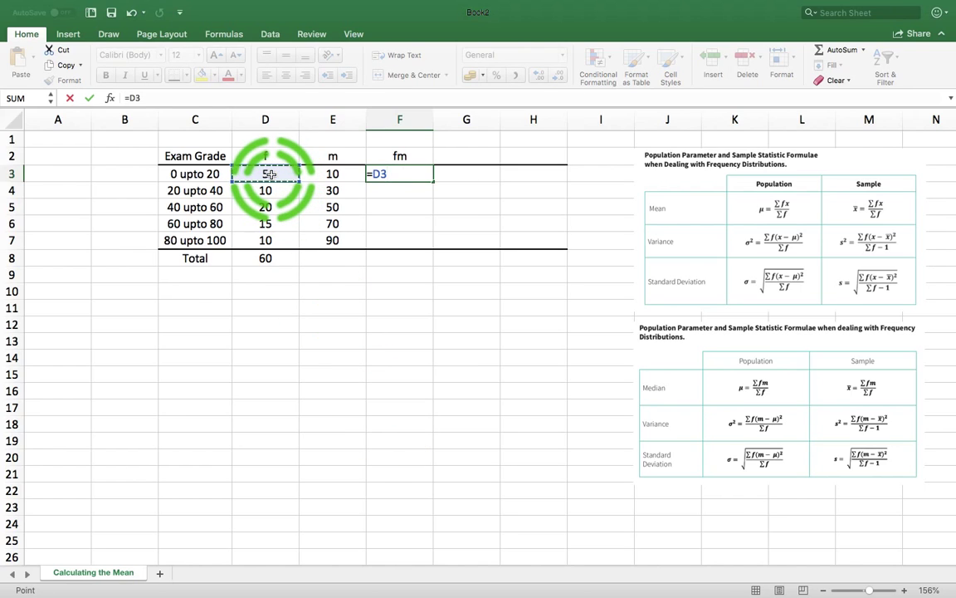
text(*)
click(315, 175)
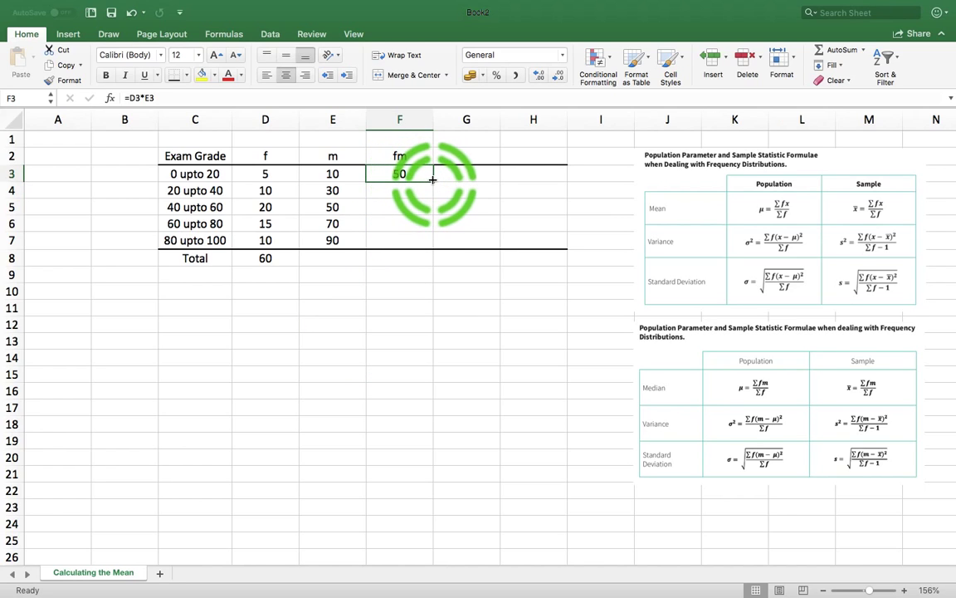
double_click(433, 179)
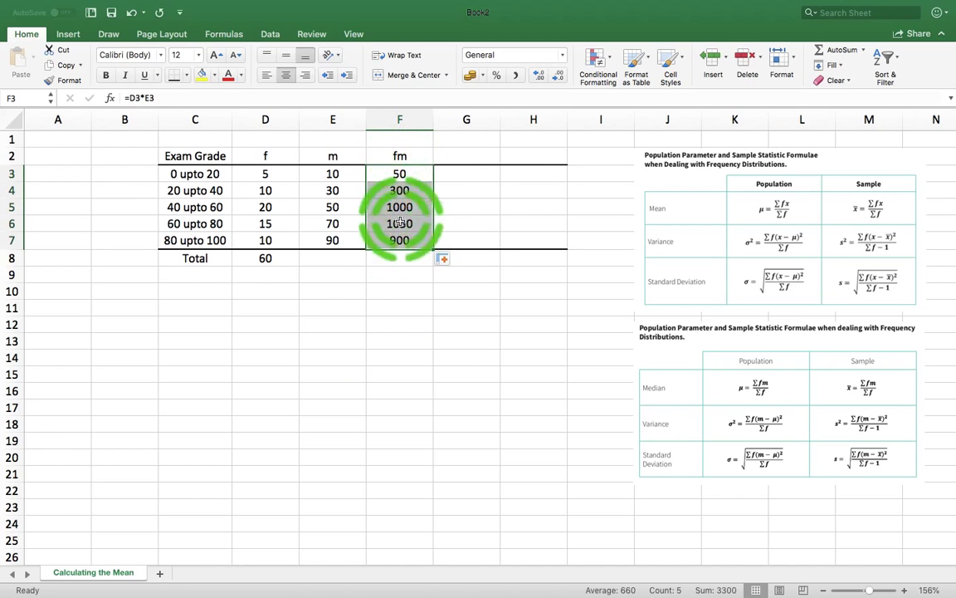
Step: Check the fm formulas give 50, 300, 1000, 1050 and 900 per band
click(384, 324)
click(399, 236)
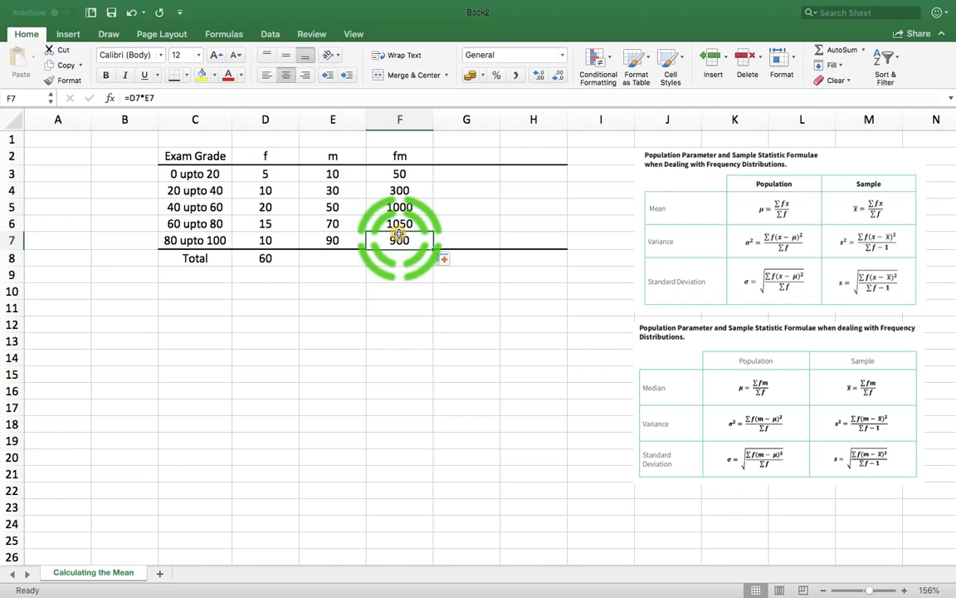
click(380, 388)
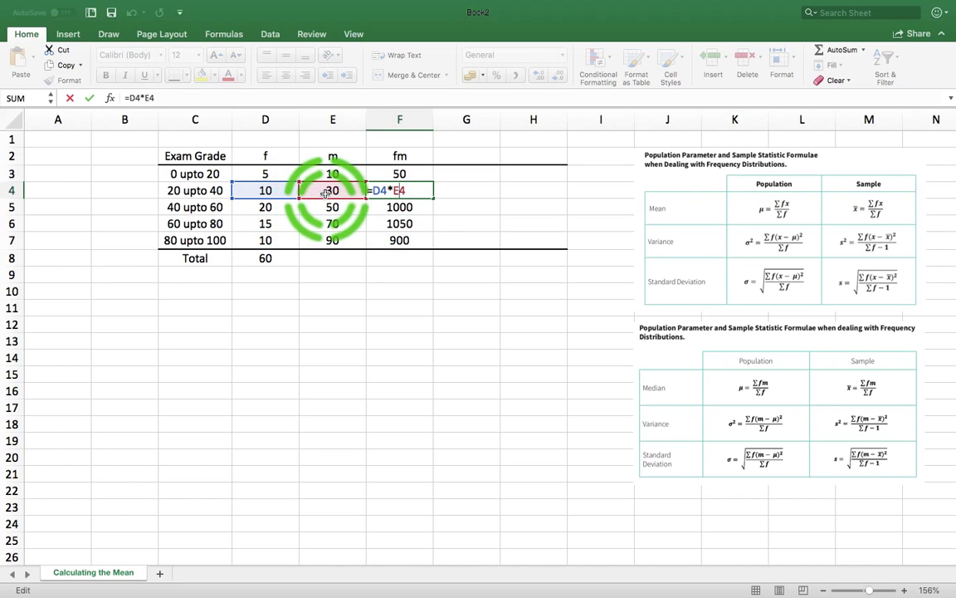
key(Return)
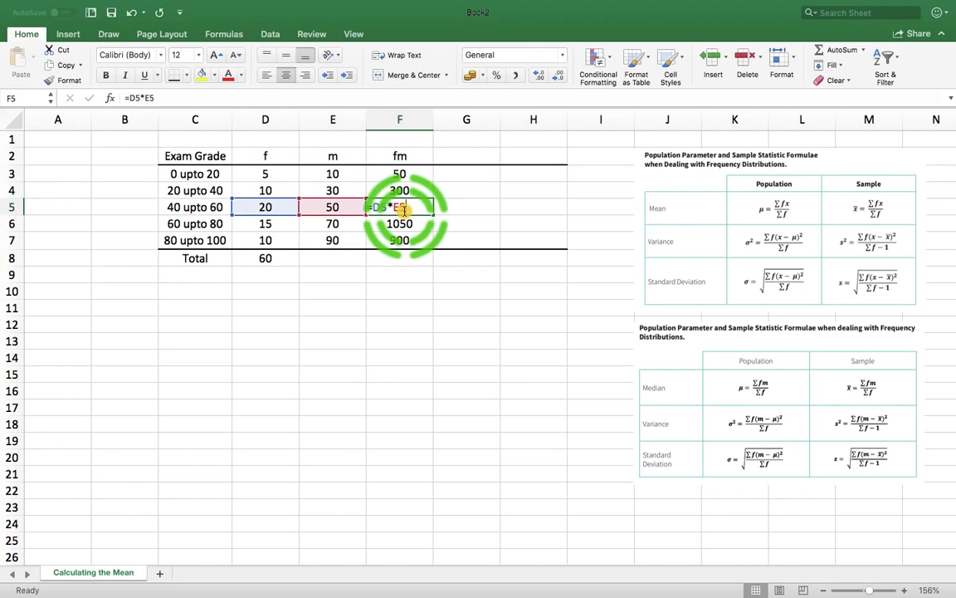
double_click(400, 209)
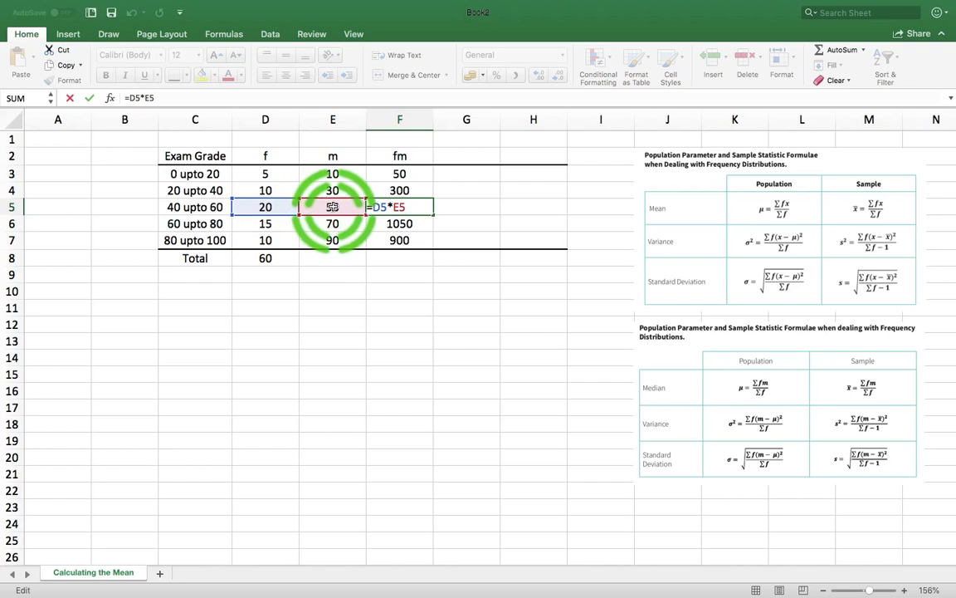
click(389, 258)
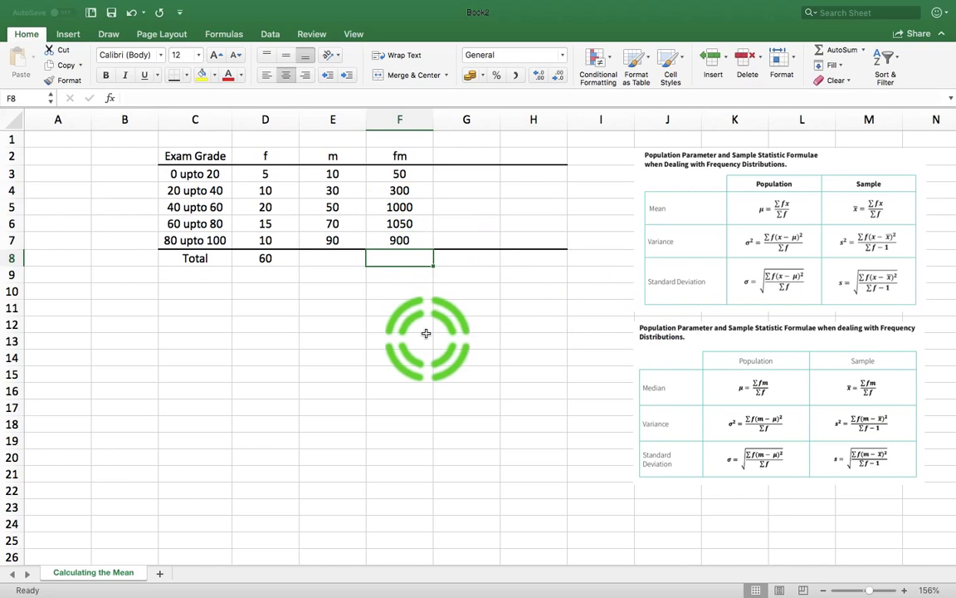
Step: Enter =SUM(F3:F7) in F8 to total the fm column at 3300
text(=sum()
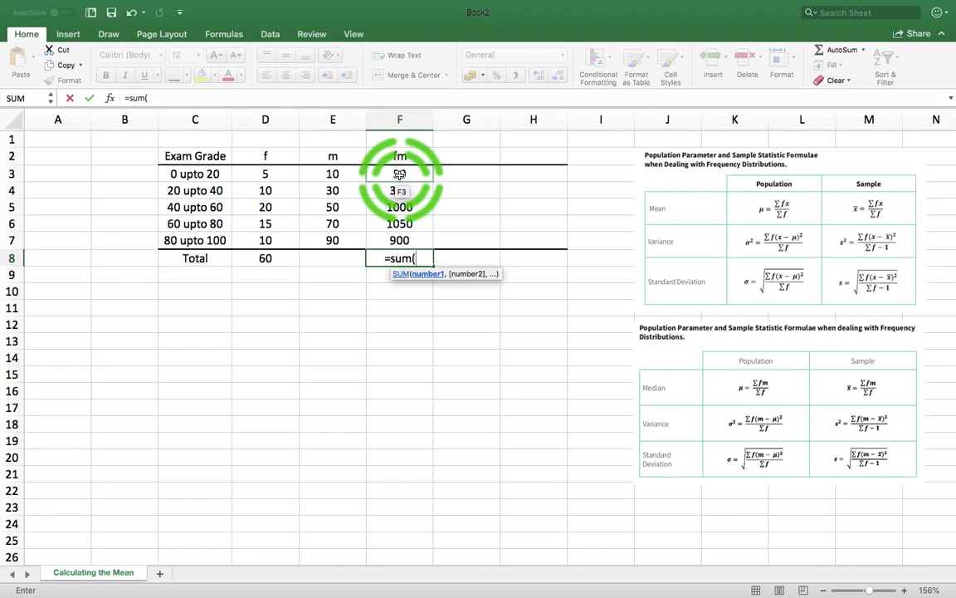
drag(398, 174, 405, 240)
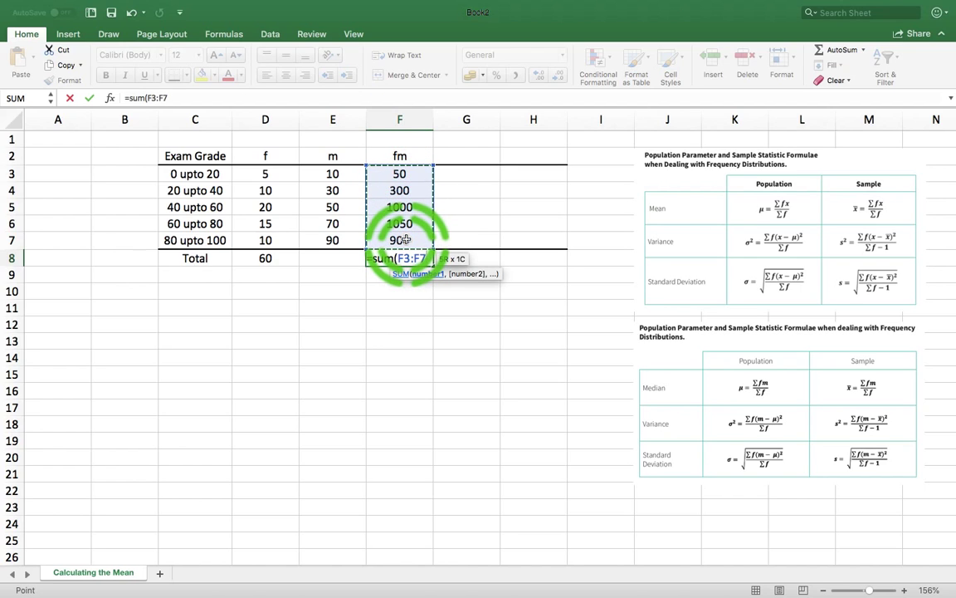
text())
key(Return)
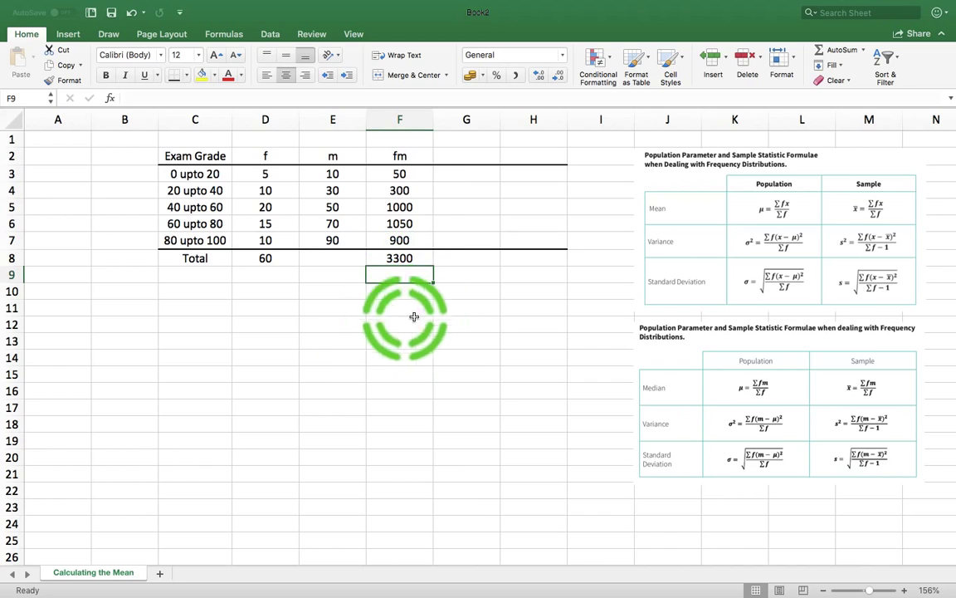
Step: Label C12 Mean and enter =F8/D8 in D12, giving 55
click(188, 325)
text(Mean)
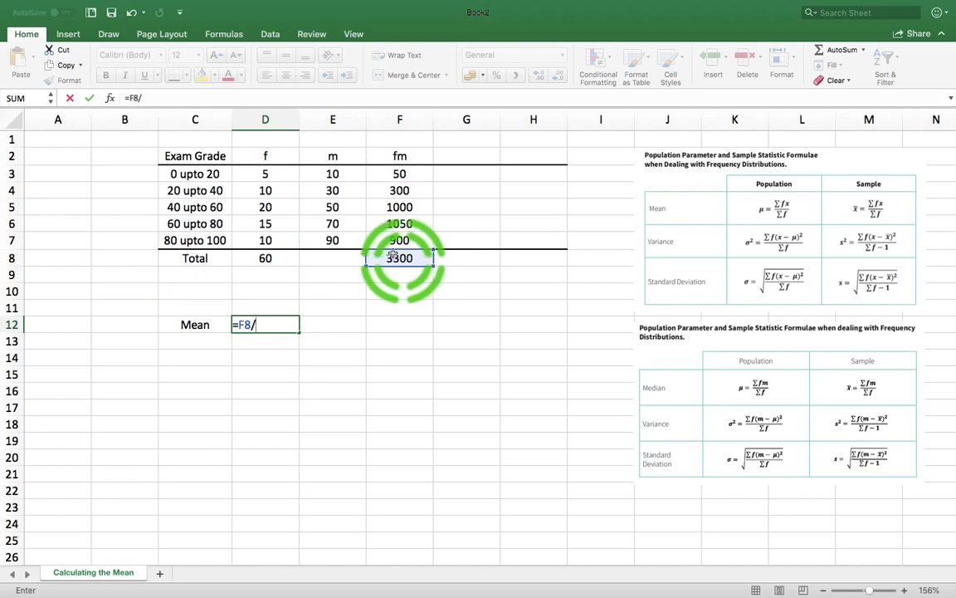
click(275, 260)
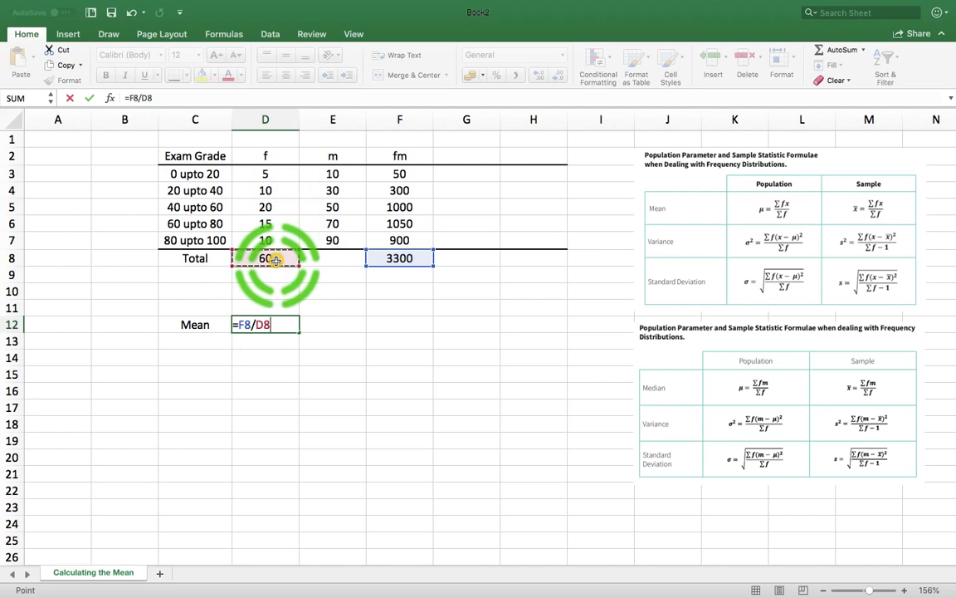
key(Return)
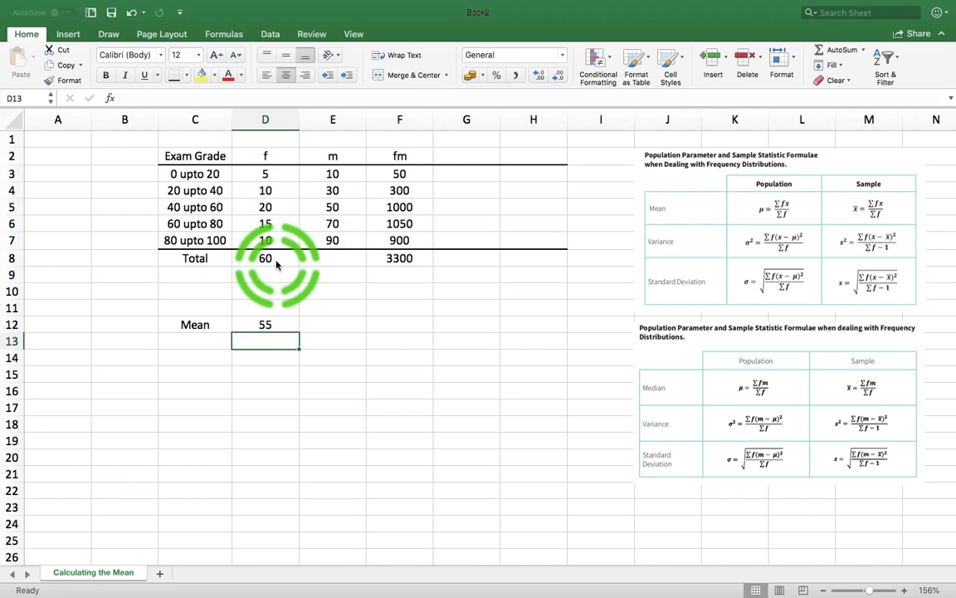